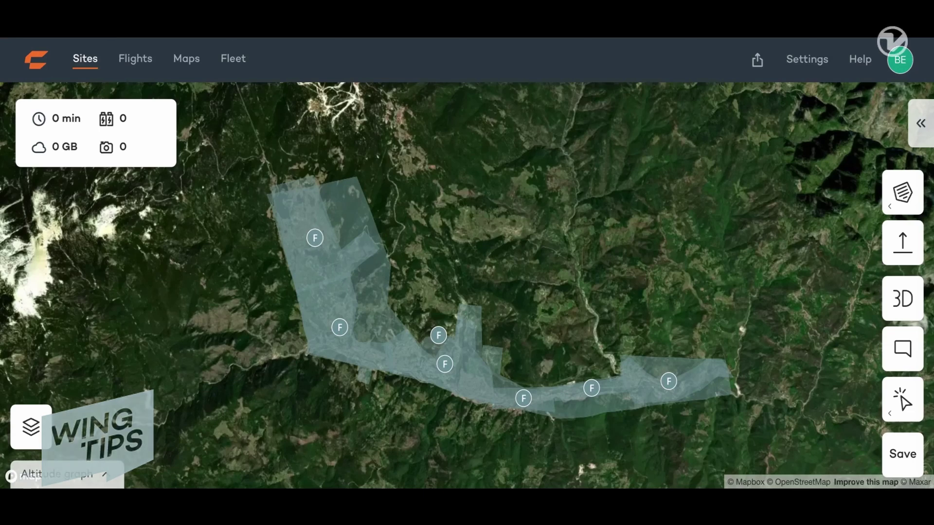
Step: Check the planned flights on the site map by bringing up the details of each flight up to Flight Day 4_location 1
left_click(315, 240)
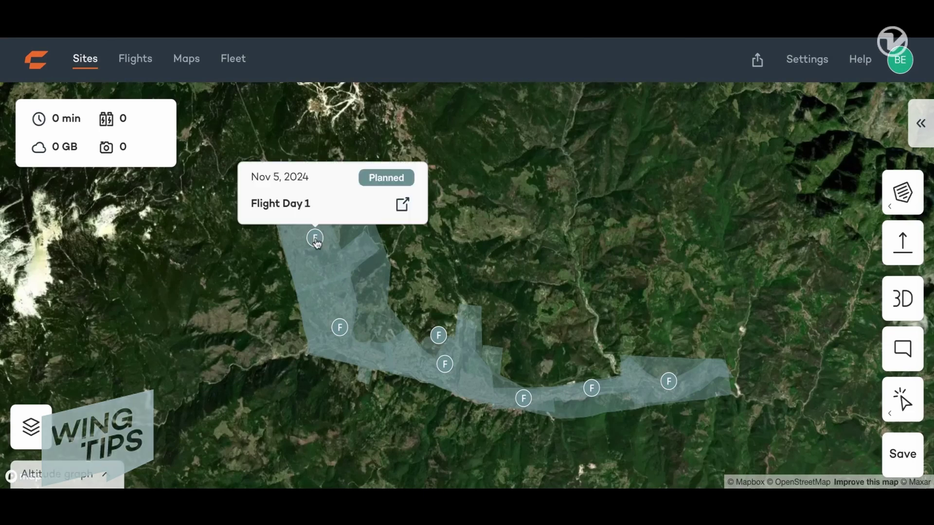
left_click(339, 327)
left_click(445, 365)
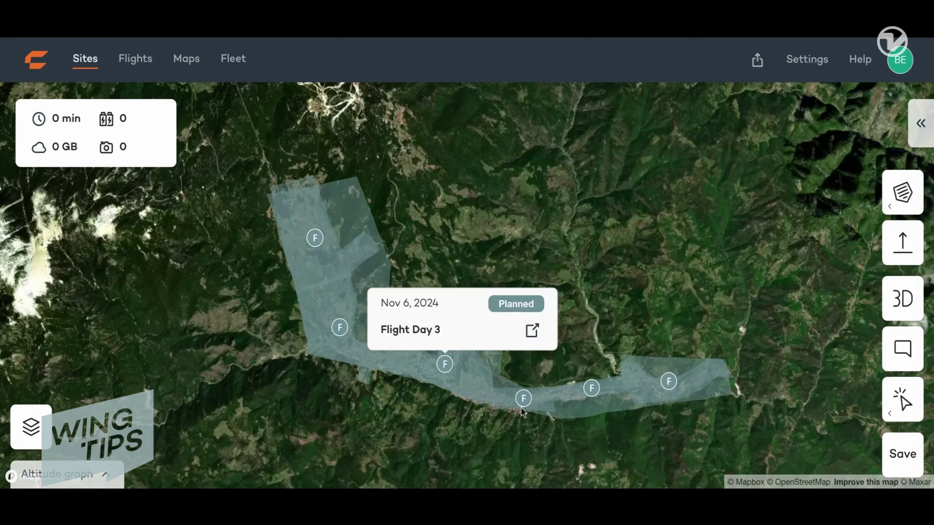
left_click(523, 398)
Step: Show the map layers and hide all flights of the site on the satellite map
left_click(31, 429)
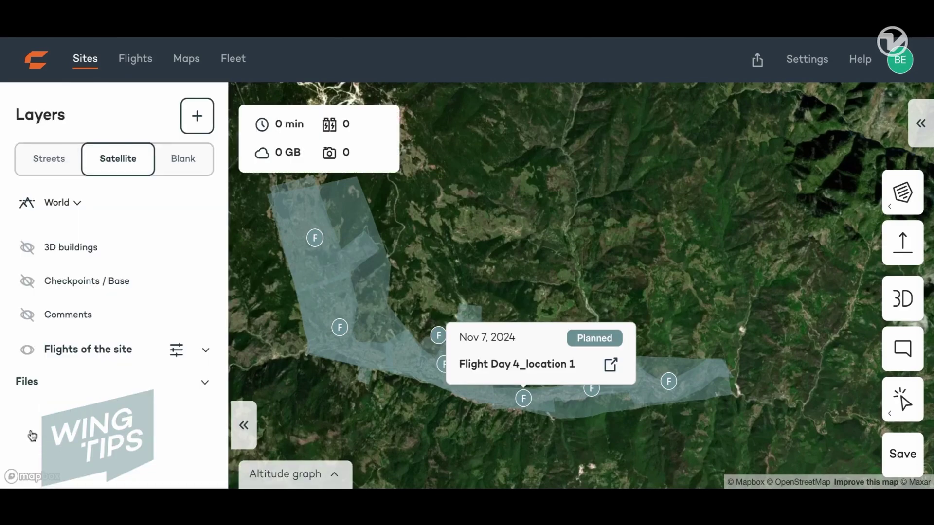
left_click(27, 350)
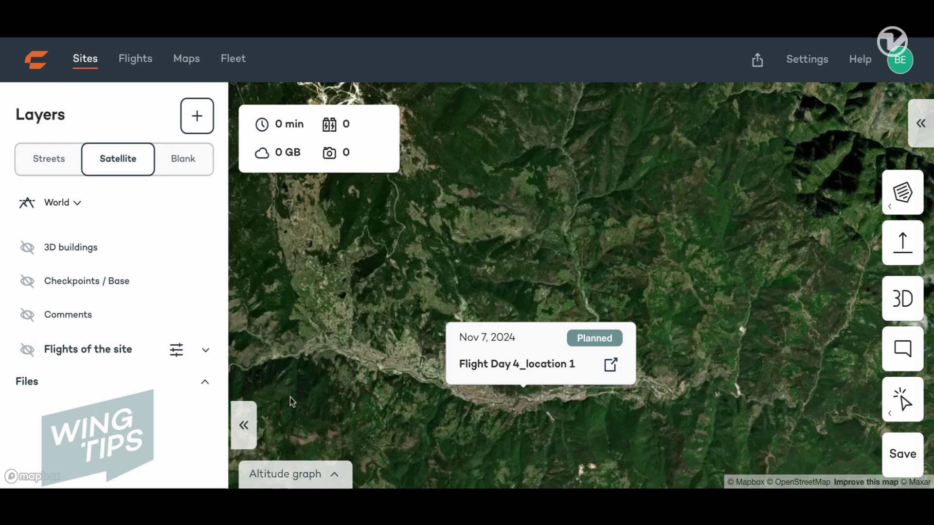
left_click(395, 415)
scroll(555, 332, "up", 5)
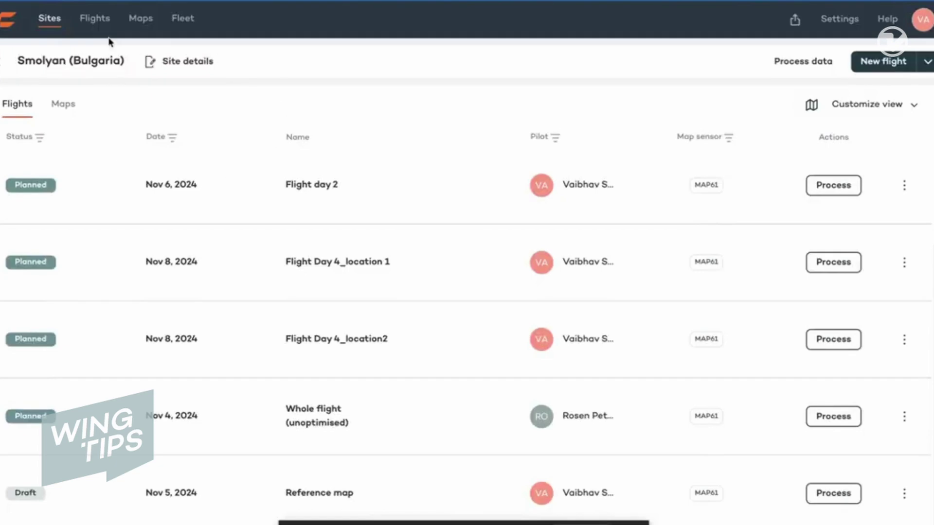
Step: Open the plan of Flight Day 1 from the flight list of the Smolyan (Bulgaria) site
scroll(261, 174, "up", 3)
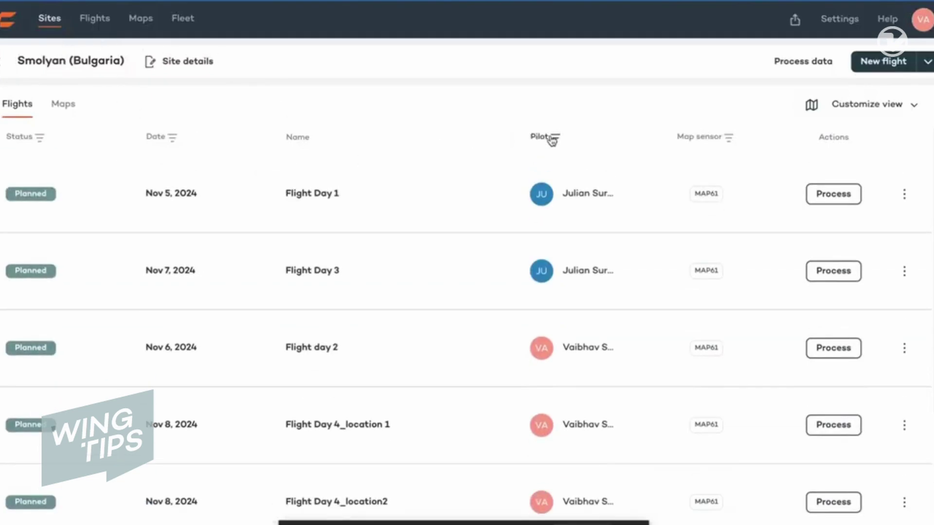
left_click(552, 139)
left_click(445, 146)
left_click(351, 210)
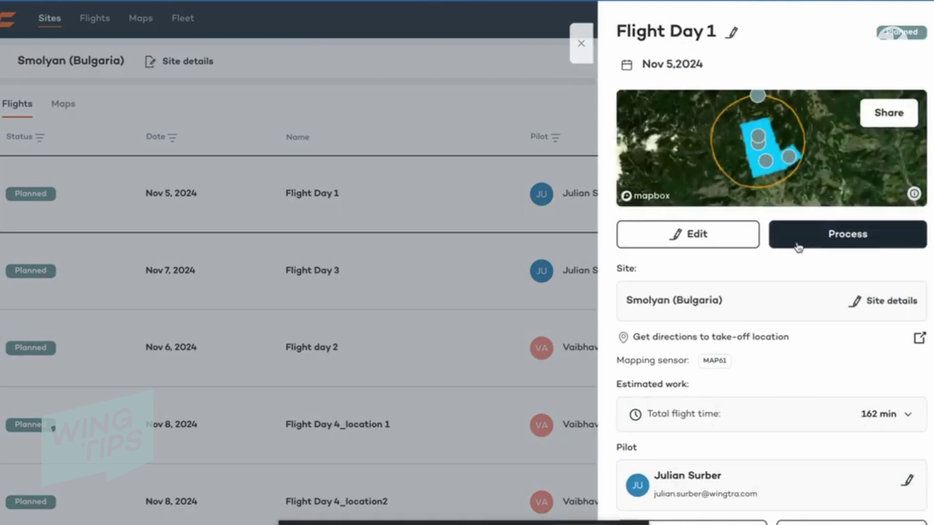
left_click(686, 150)
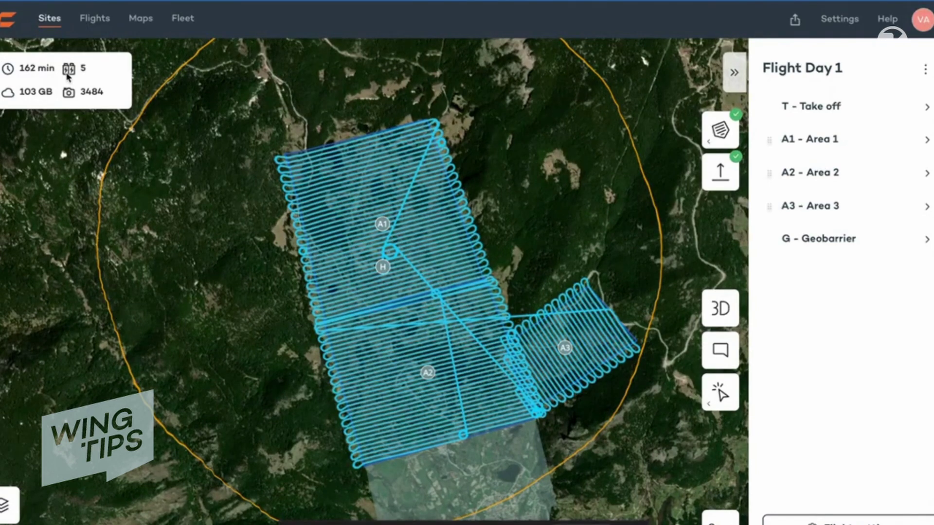
Step: List the flights of the site in the map layers and toggle the visibility of Flight Day 3 off and on
left_click_drag(264, 413, 236, 389)
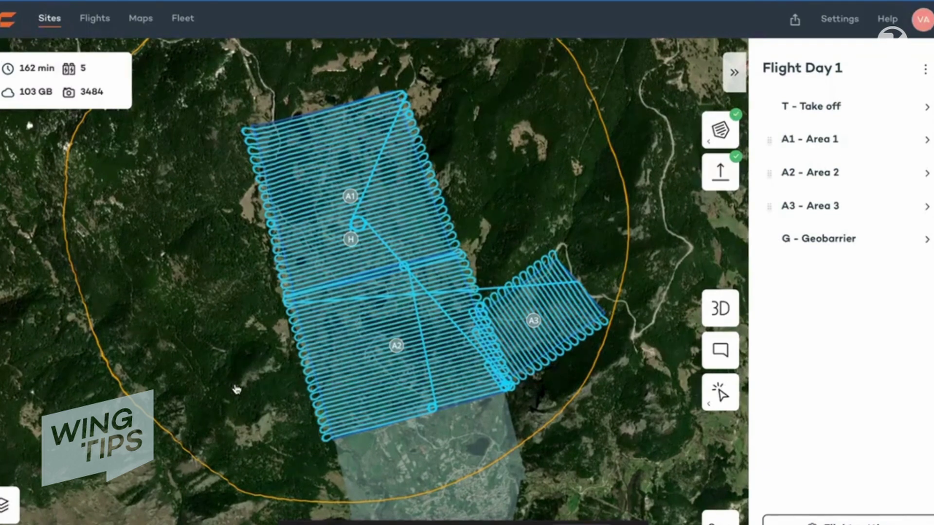
scroll(237, 389, "down", 3)
left_click_drag(236, 385, 228, 272)
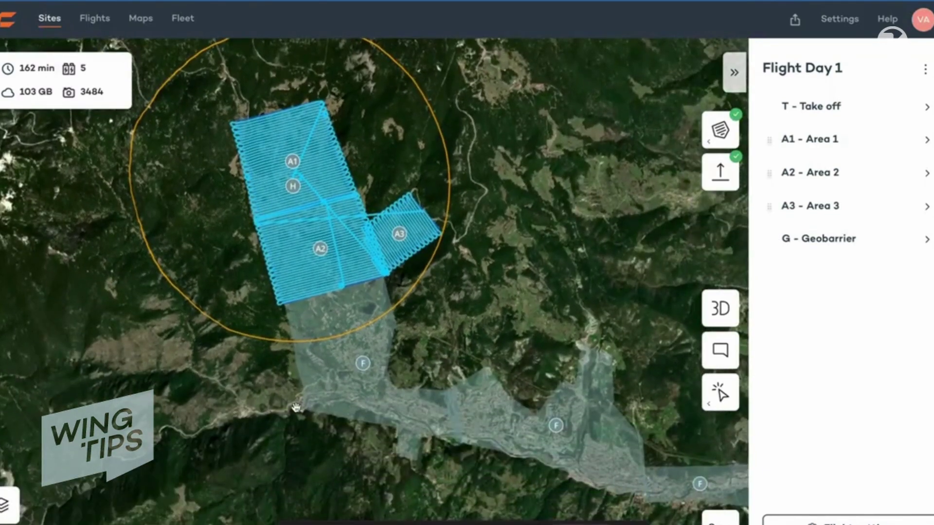
left_click(11, 501)
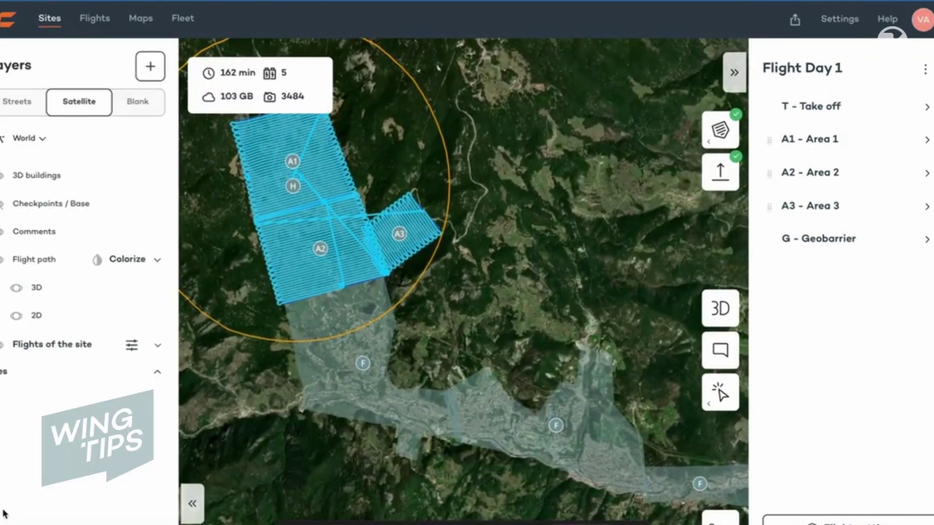
left_click(155, 349)
left_click(17, 441)
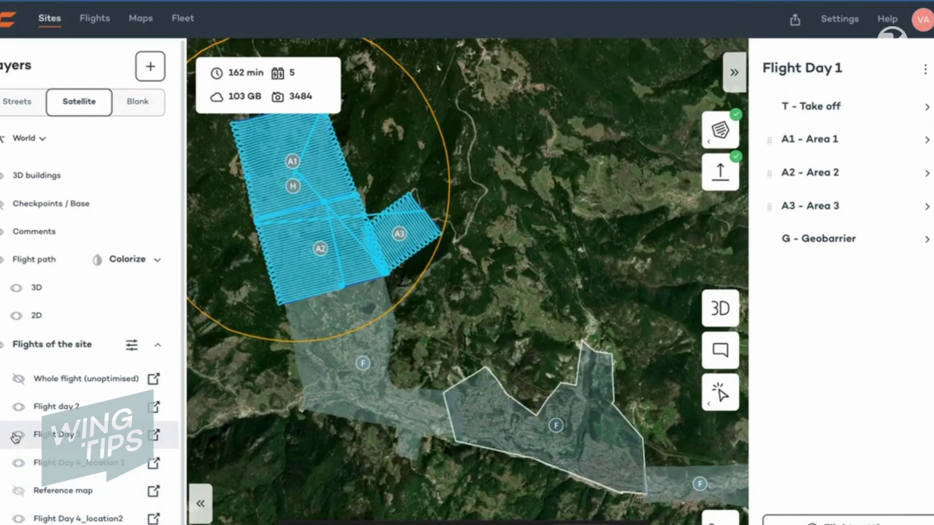
left_click(17, 436)
Step: Bring up the details of Flight day 2 and Flight Day 3 on the map, and view the status filters for the site's flights
left_click_drag(439, 330, 475, 325)
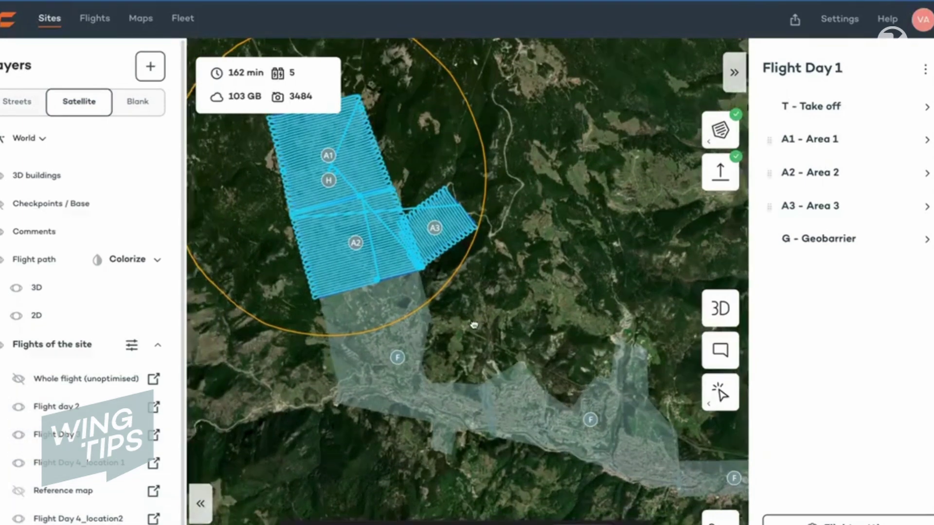
left_click(397, 357)
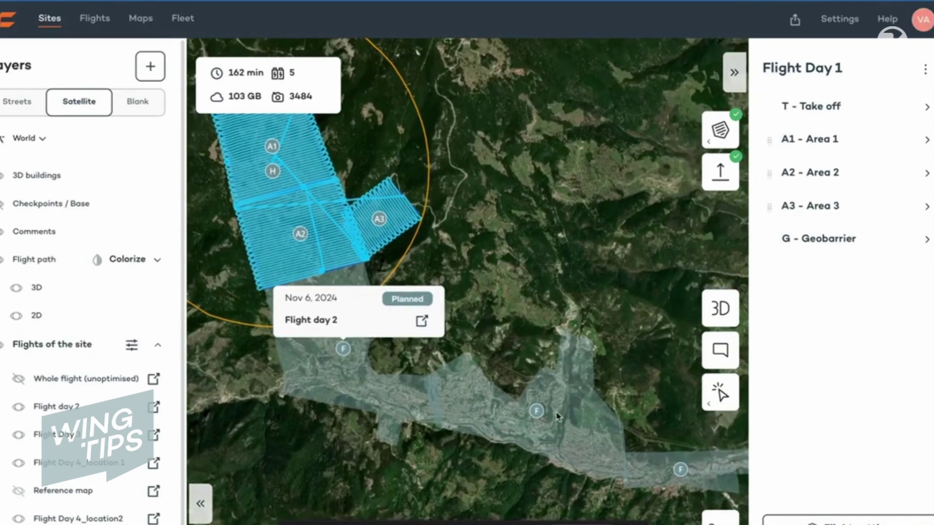
left_click(535, 412)
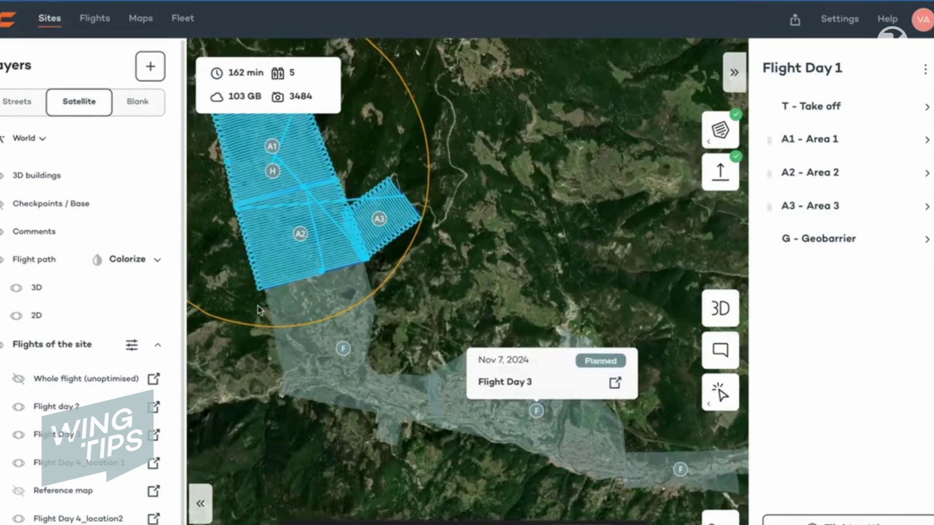
left_click(131, 345)
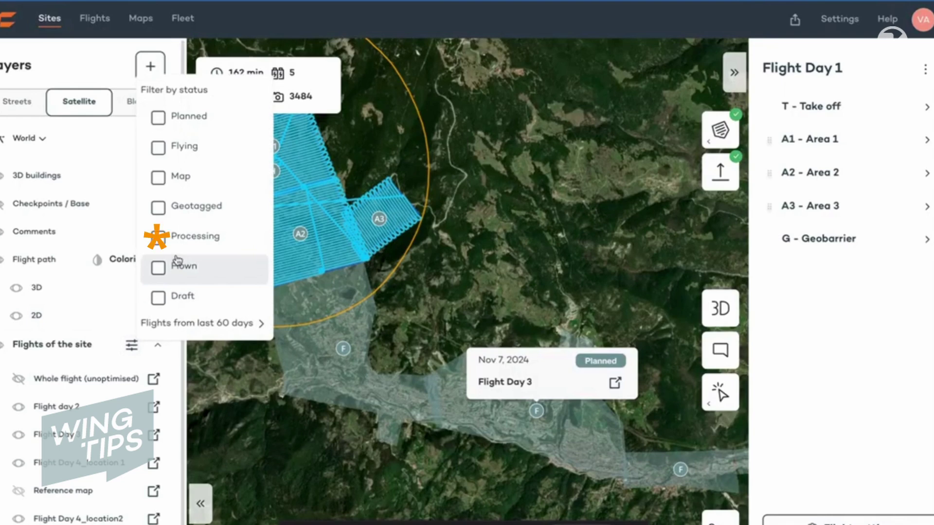
left_click(478, 286)
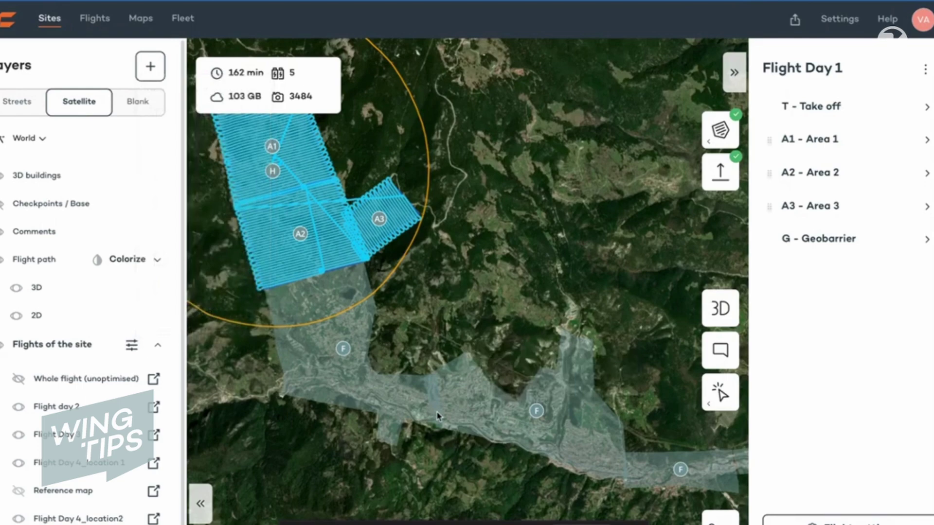
Step: Colorize the flight path of Flight Day 1 by VLOS
scroll(437, 416, "up", 5)
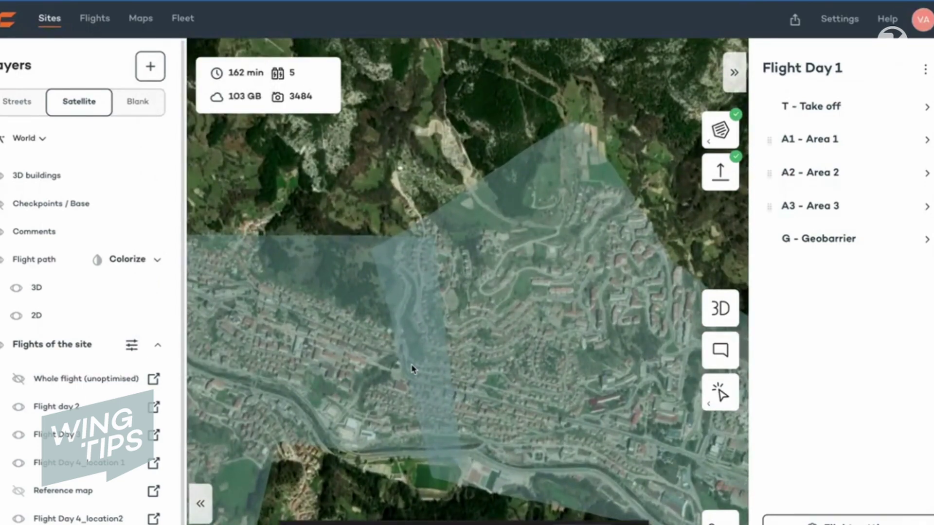
scroll(411, 369, "down", 5)
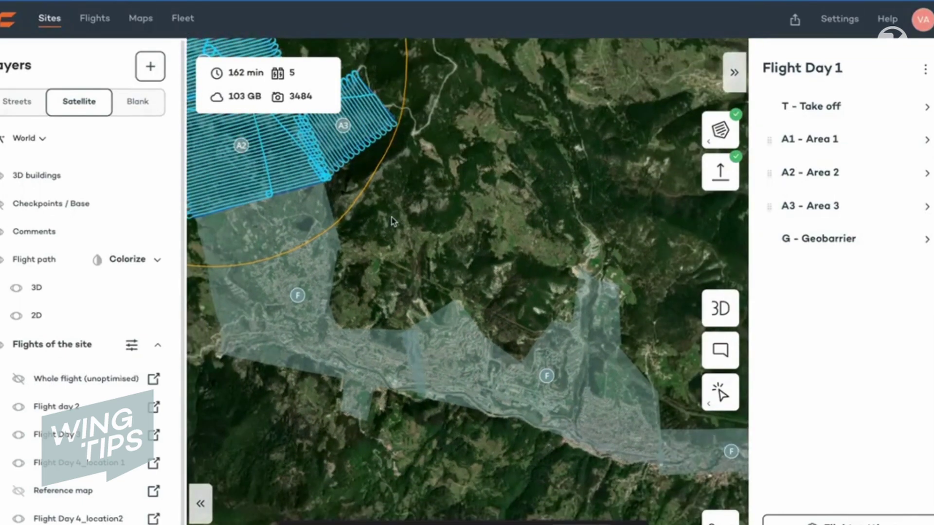
left_click_drag(393, 222, 519, 394)
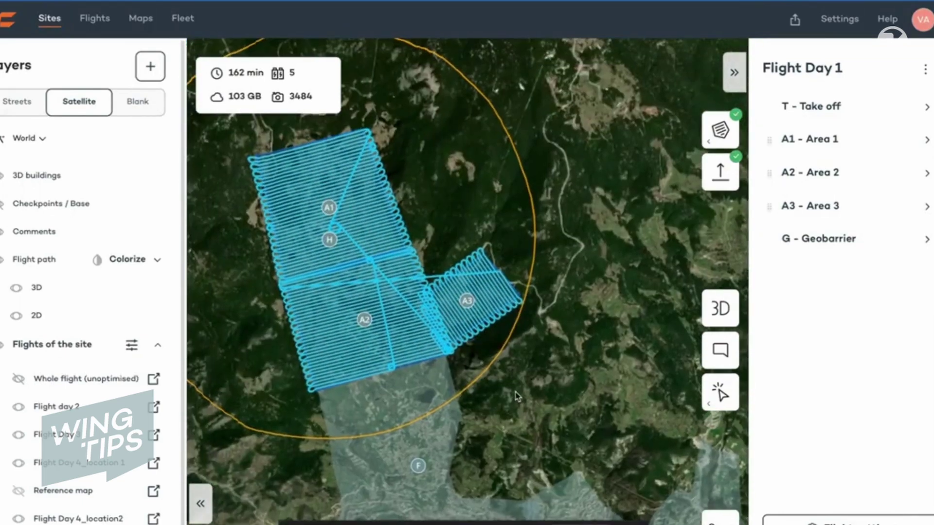
left_click_drag(231, 356, 309, 382)
left_click_drag(337, 333, 335, 354)
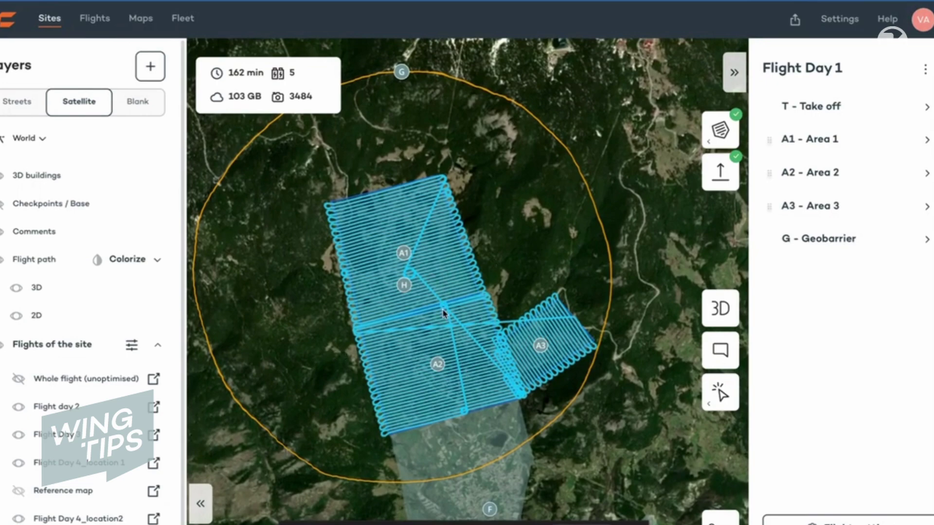
left_click(133, 263)
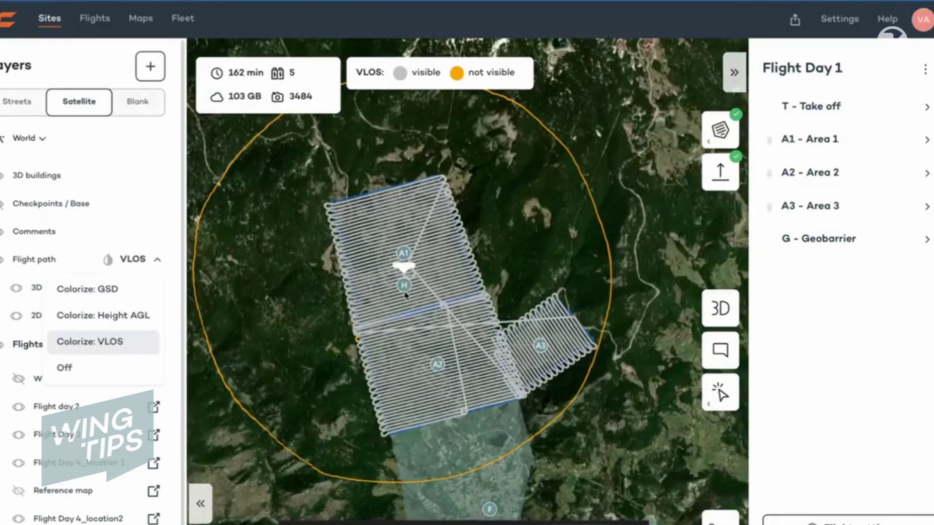
Step: Examine the VLOS-colorized flight lines of Flight Day 1 against the terrain in 3D
left_click_drag(487, 441, 426, 363)
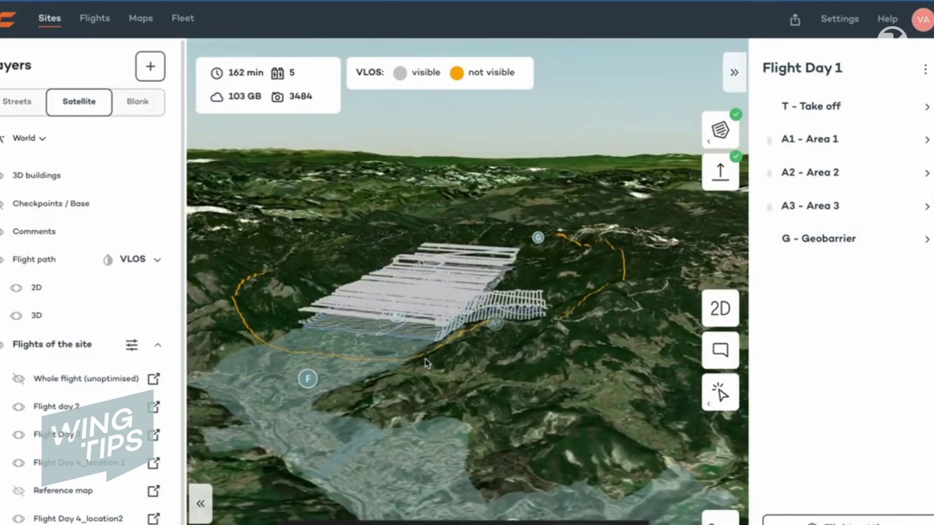
scroll(400, 327, "up", 5)
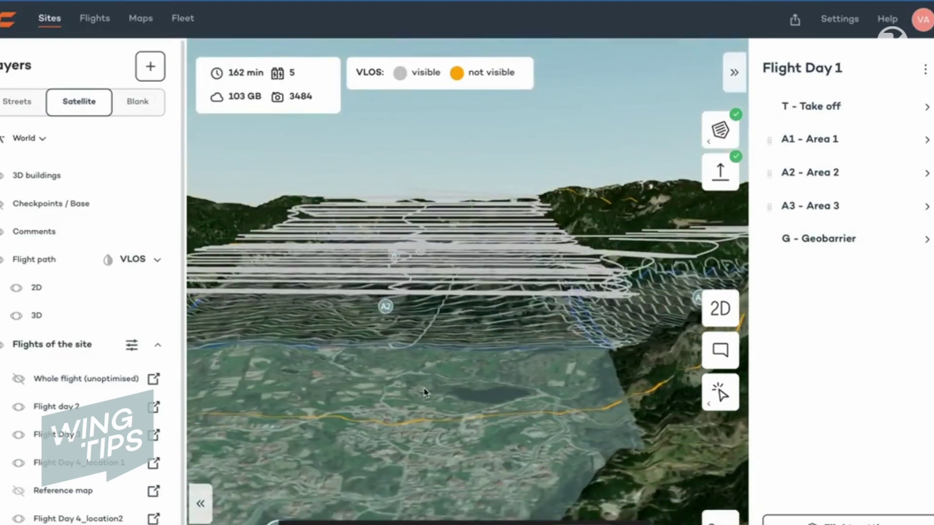
mouse_move(424, 392)
left_mouse_down()
mouse_move(458, 375)
mouse_move(417, 368)
left_mouse_up()
scroll(343, 406, "up", 5)
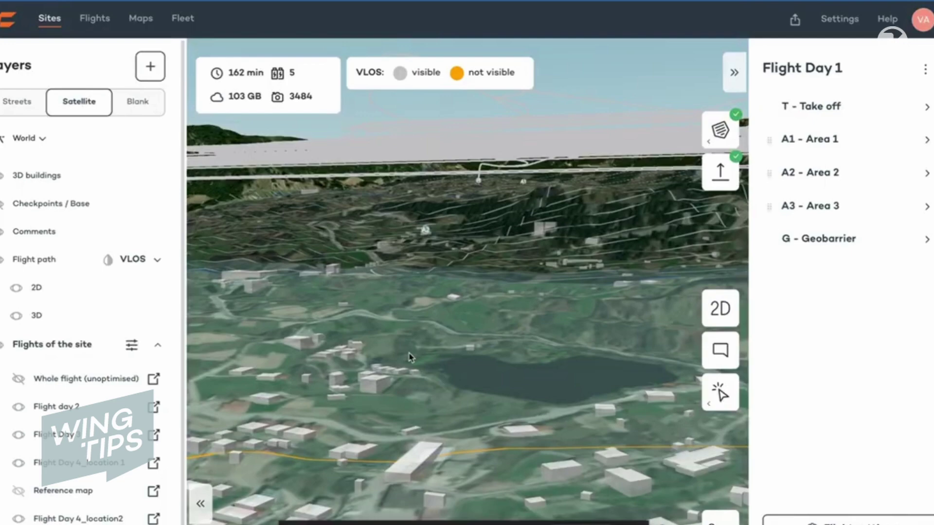
scroll(434, 348, "down", 5)
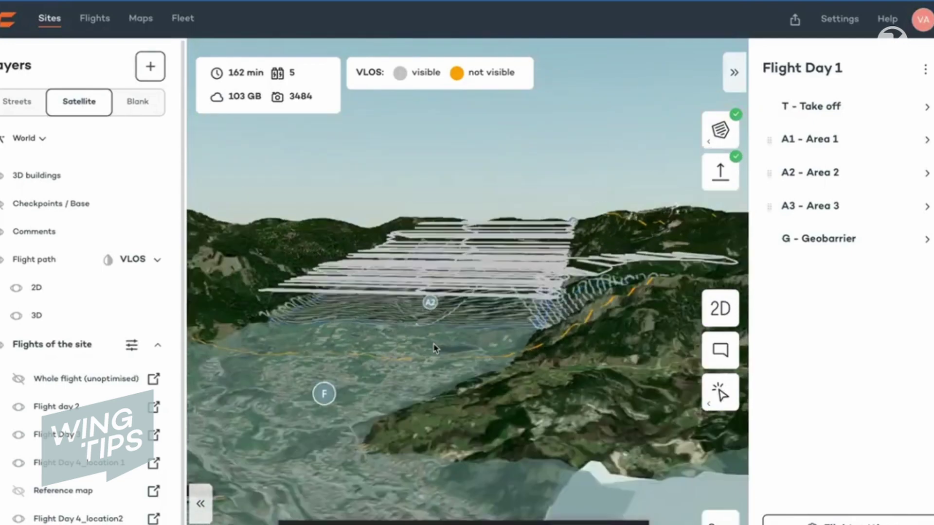
left_click_drag(434, 348, 449, 429)
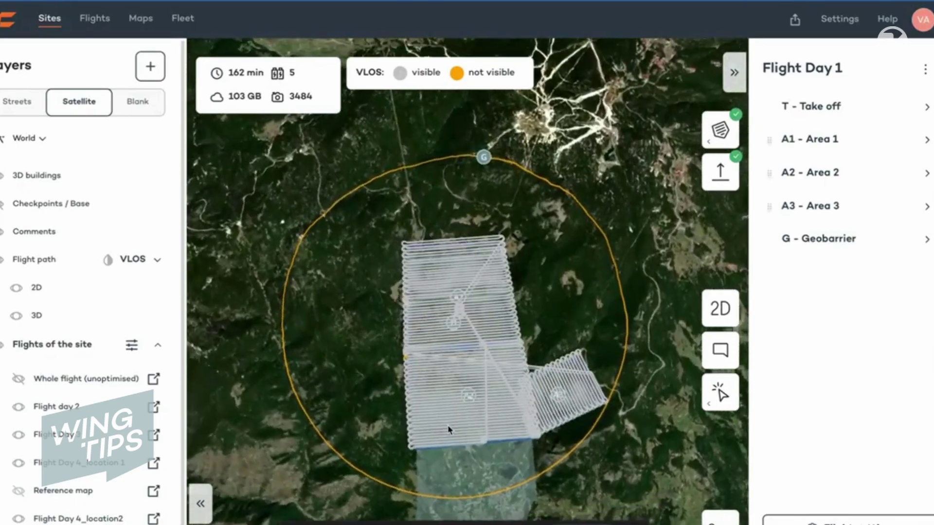
Step: Open the plan of Flight Day 3 from the site's flight list
left_click(448, 428)
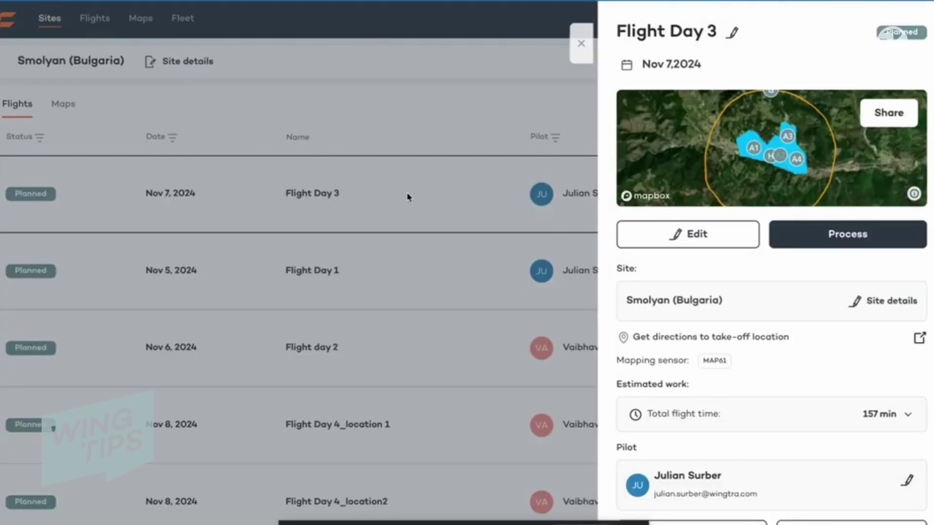
left_click(680, 135)
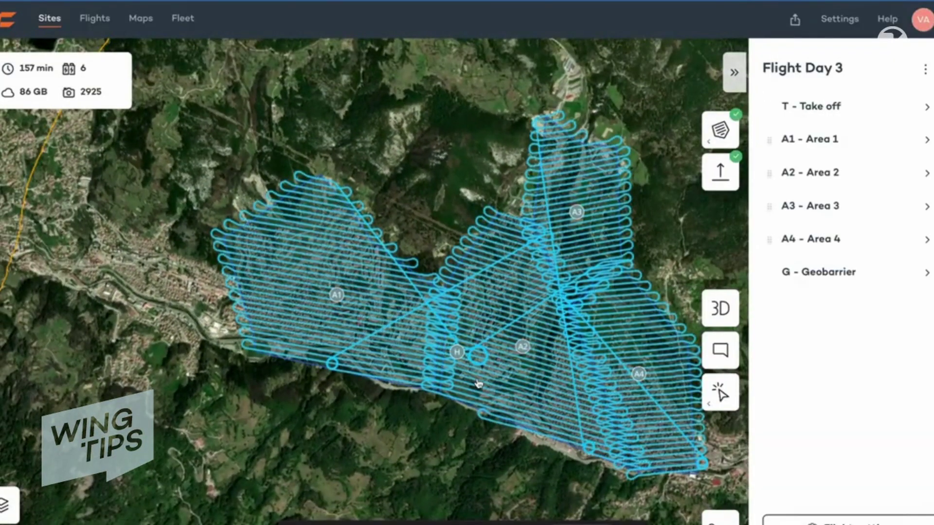
left_click_drag(421, 424, 353, 424)
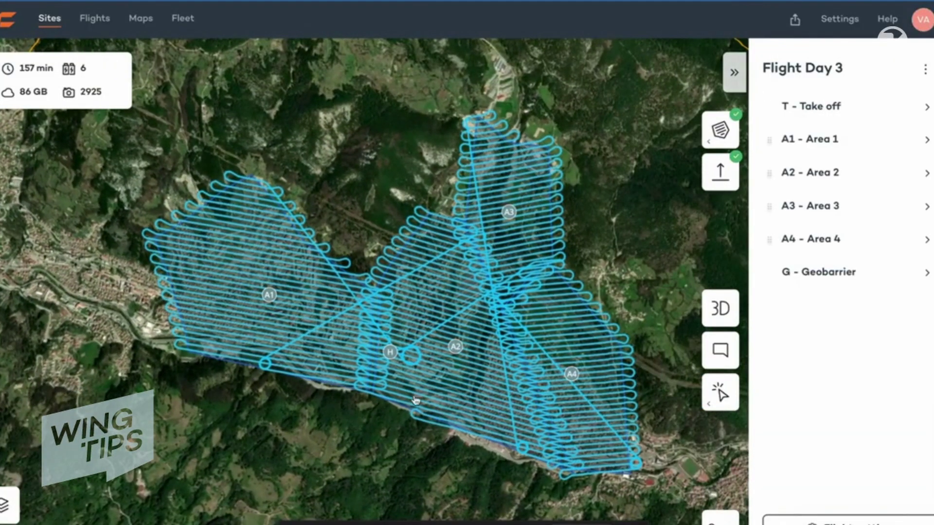
scroll(433, 317, "up", 3)
scroll(433, 316, "down", 2)
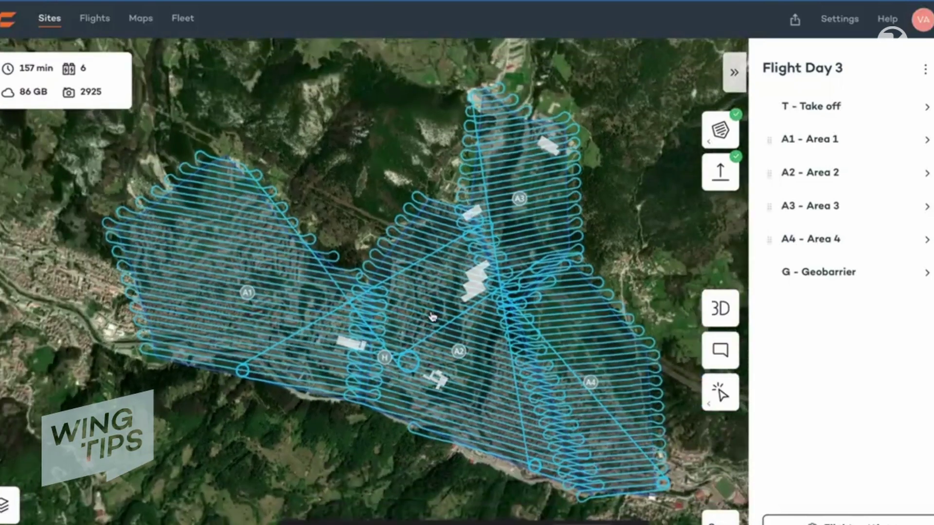
Step: Show the map layers and colorize the flight path of Flight Day 3 by GSD
left_click(6, 514)
left_click(158, 260)
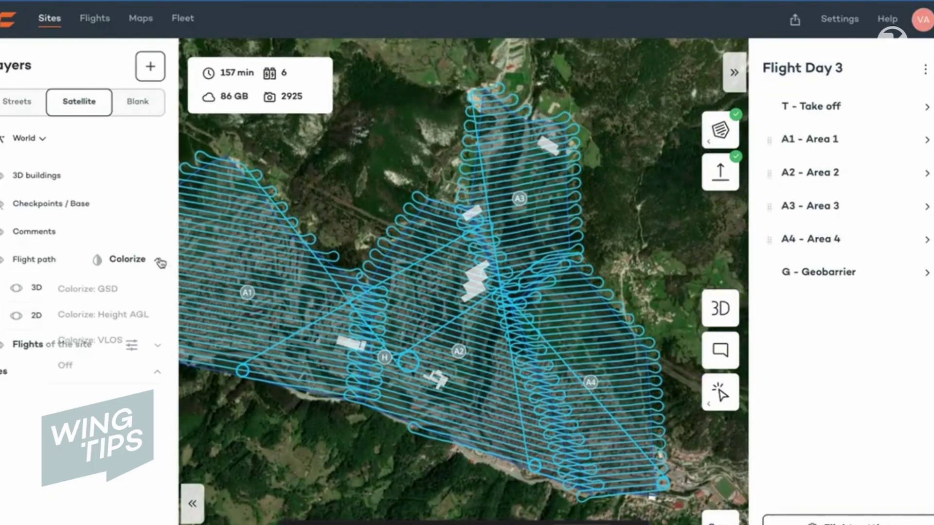
left_click(128, 295)
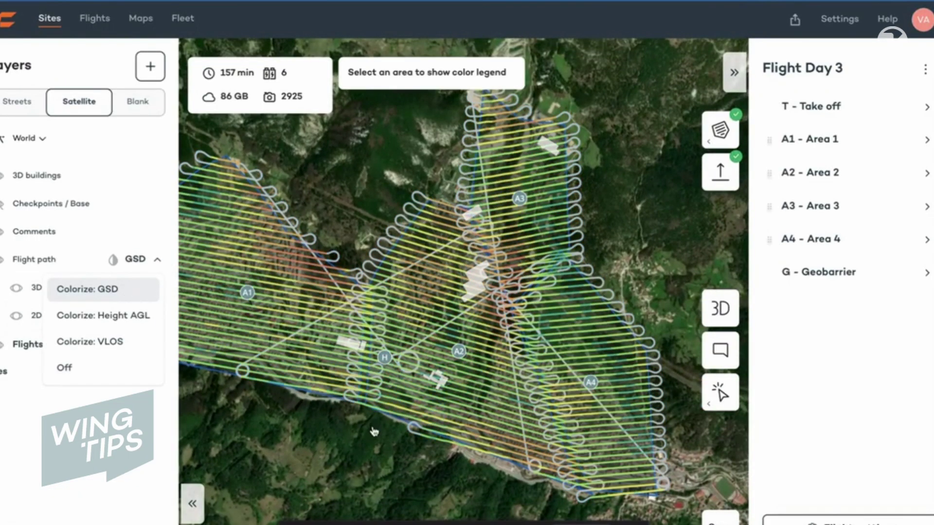
left_click_drag(374, 432, 375, 436)
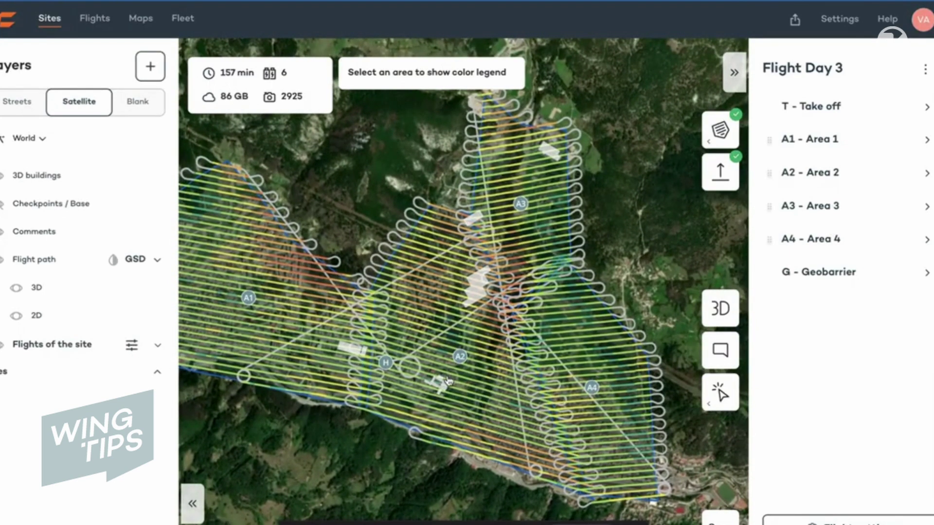
left_click_drag(316, 462, 340, 463)
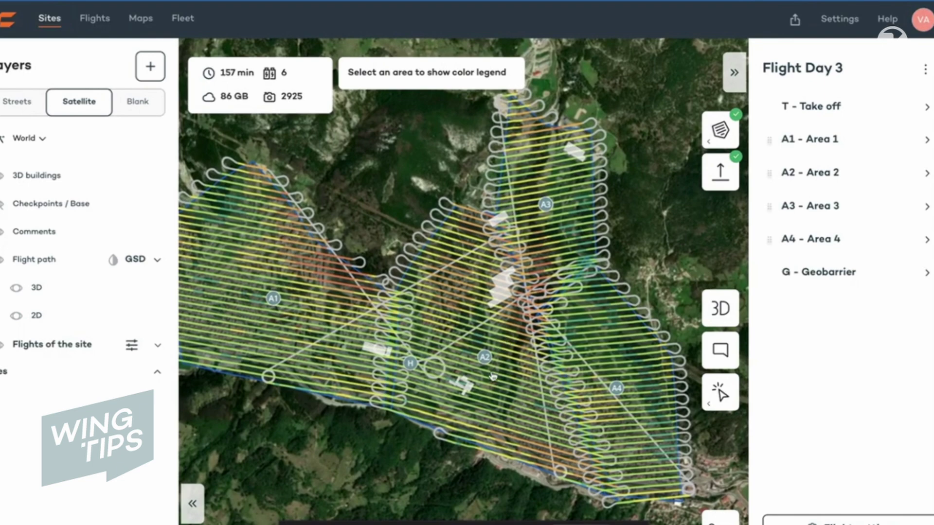
Step: Select Area 2 of Flight Day 3 and examine its GSD-colorized flight lines over the town and terrain in 3D
scroll(493, 376, "up", 5)
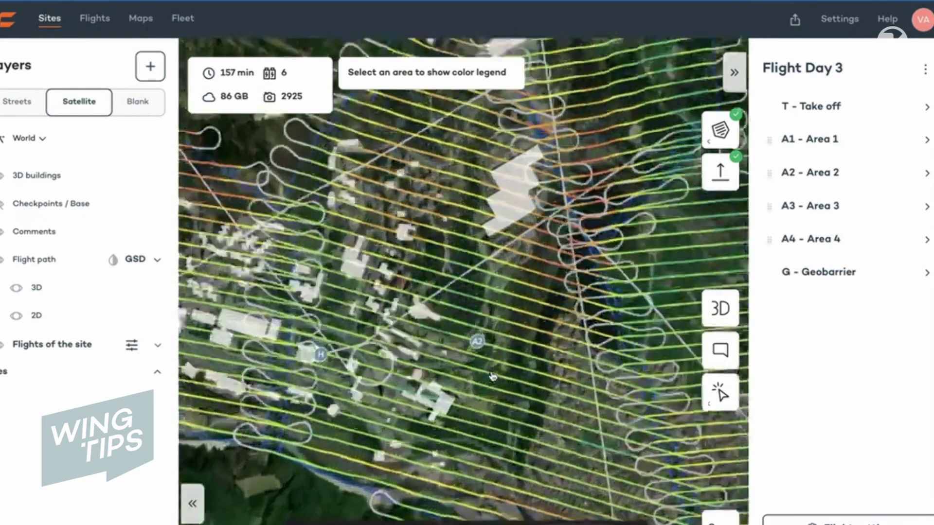
left_click_drag(438, 446, 341, 369)
left_click(327, 361)
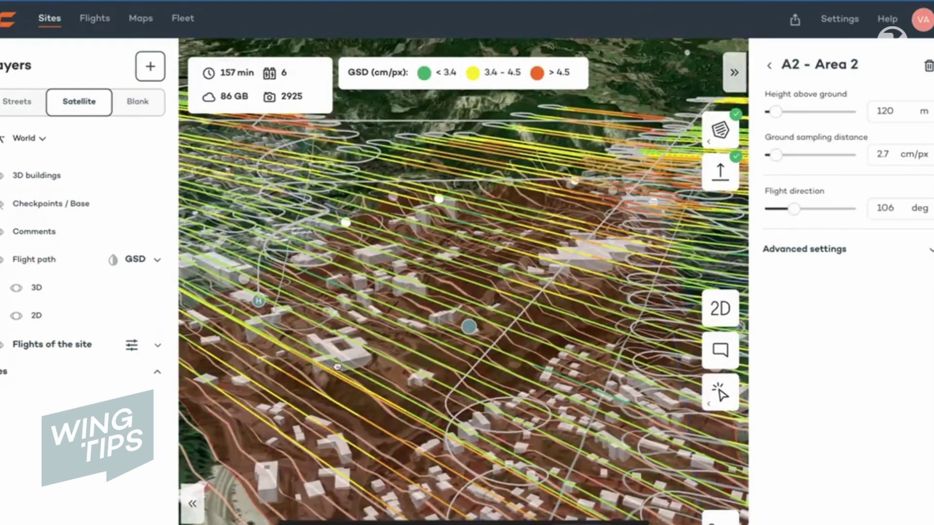
left_click_drag(220, 522, 368, 446)
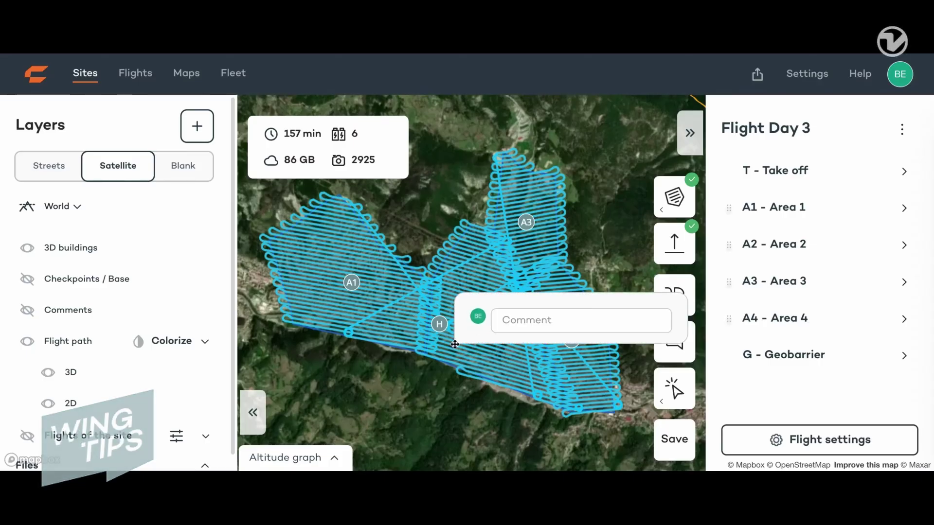
Step: Post a map comment on the Flight Day 3 plan reading "⚠️ Day 3 is planned please have a look and get back to me 😎"
left_click(509, 317)
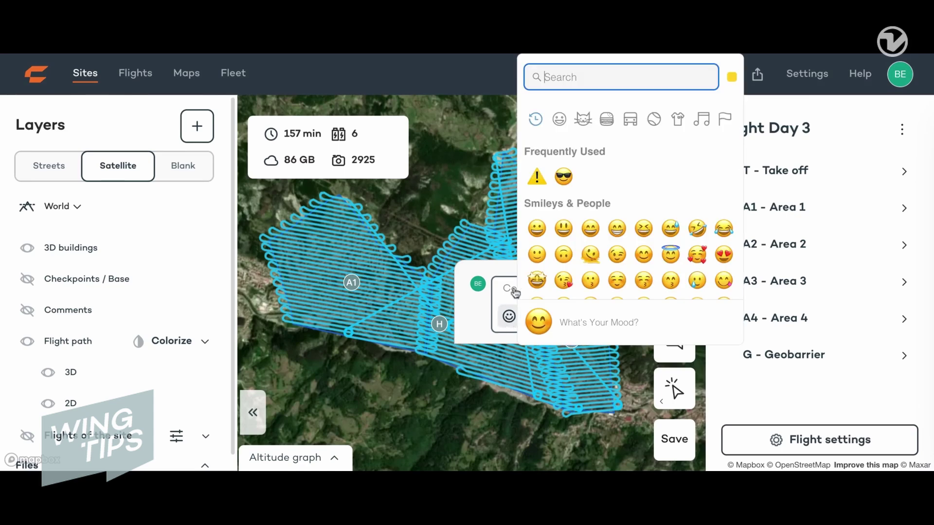
left_click(535, 177)
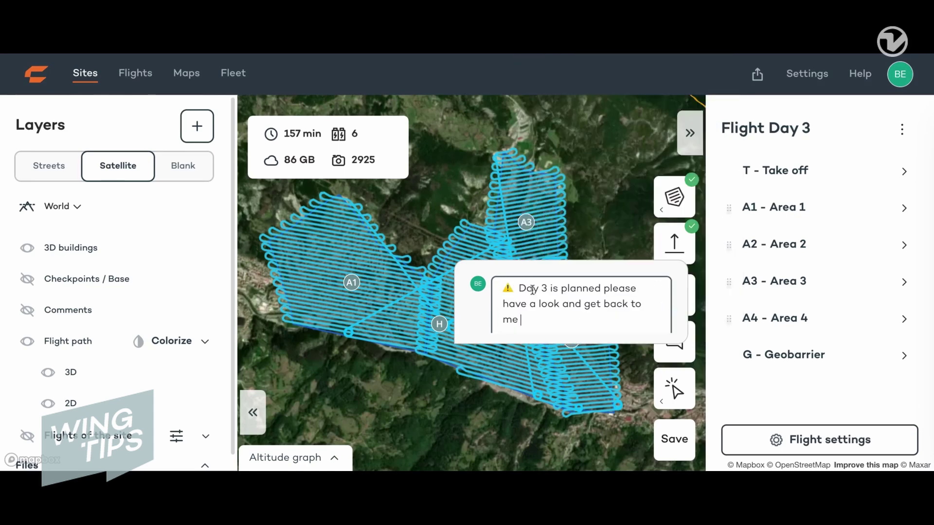
left_click(509, 317)
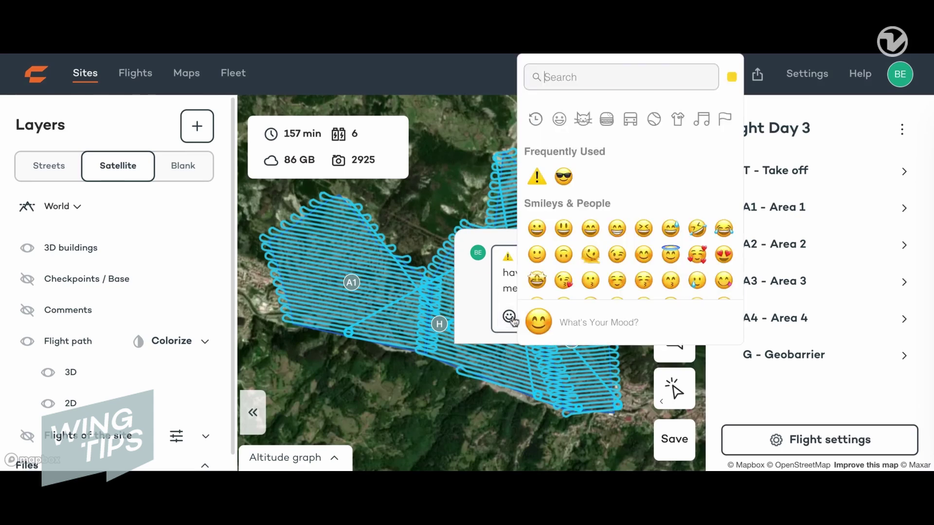
left_click(564, 178)
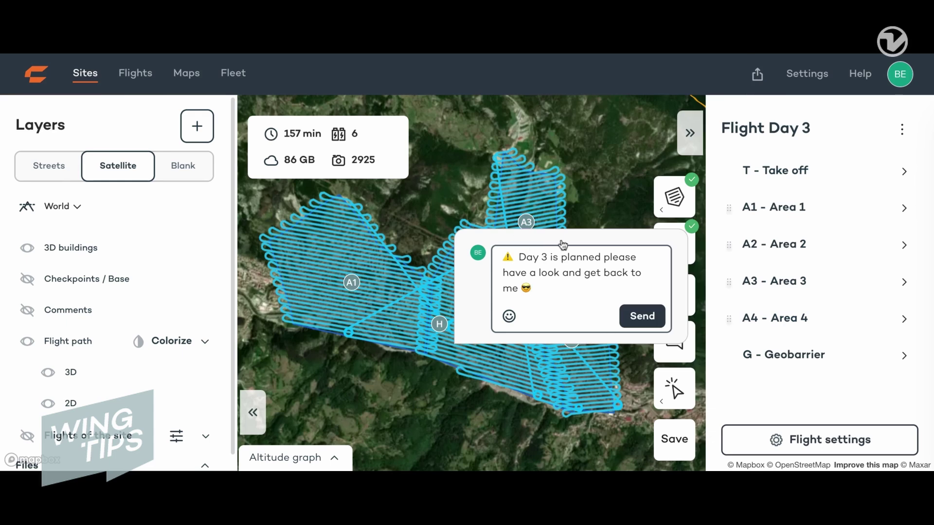
left_click(643, 317)
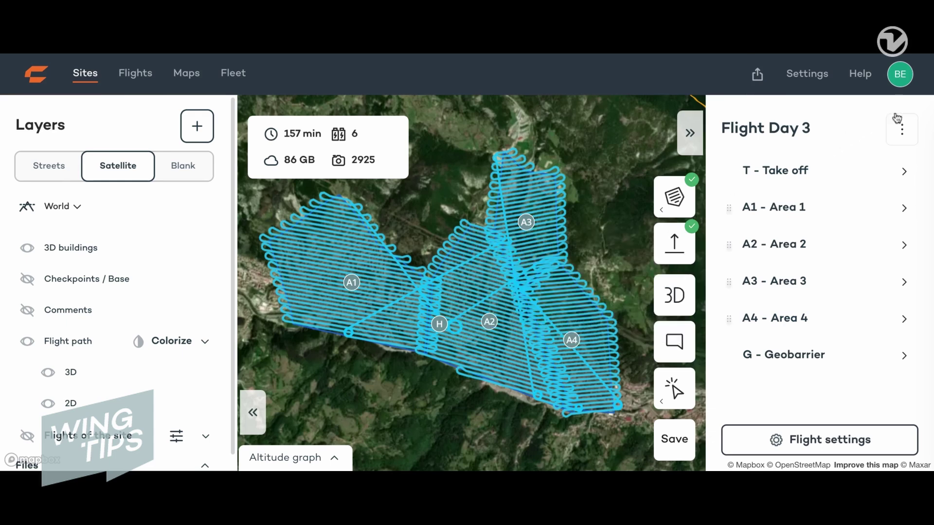
Step: Open the link sharing options for Flight Day 3
left_click(830, 158)
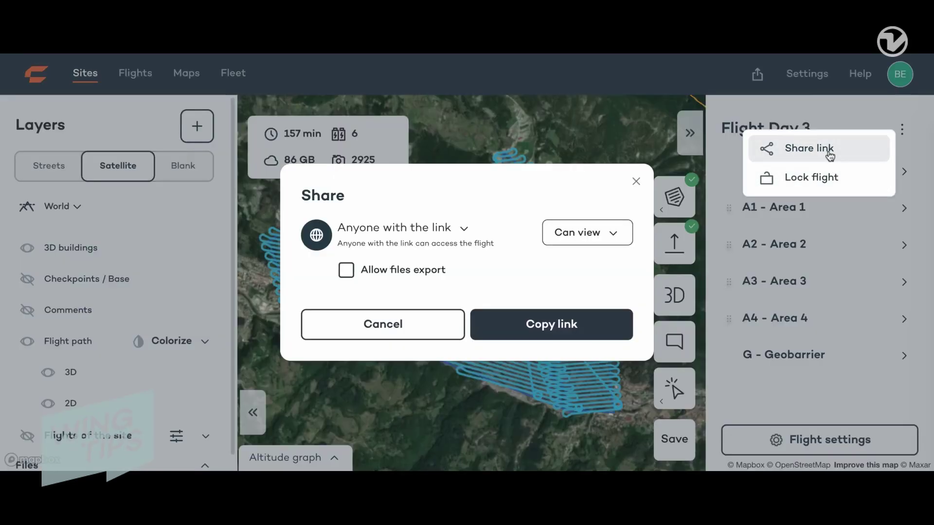